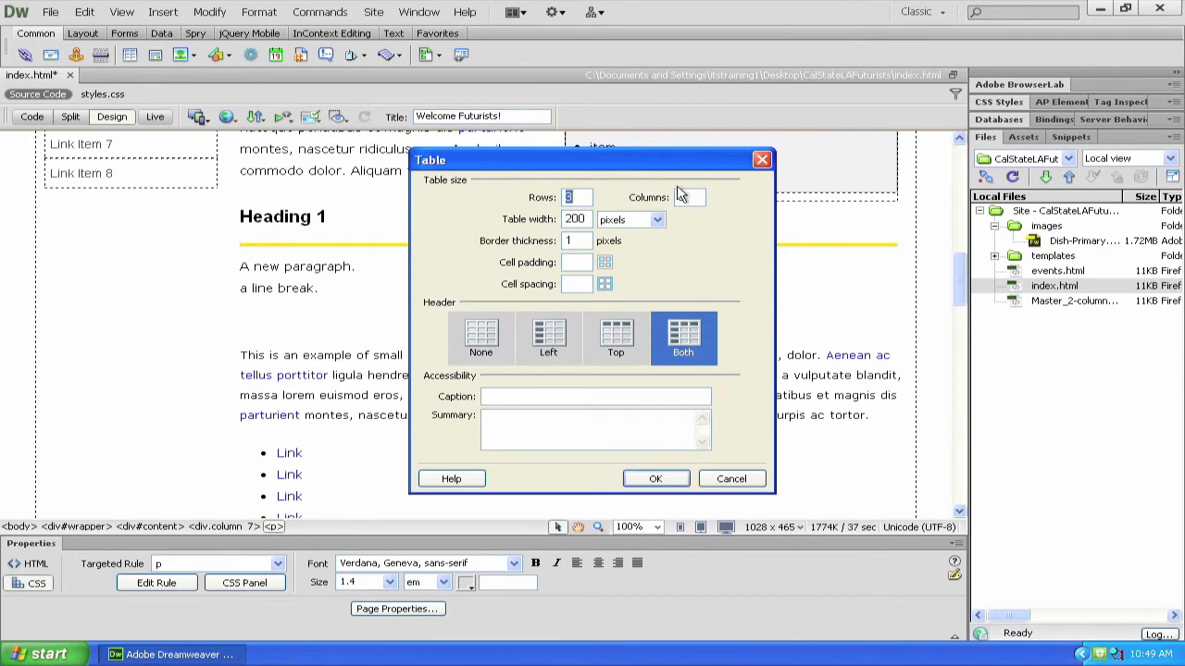
# Try the None, Left and Top header layouts for the new table, returning to Both
pyautogui.click(480, 340)
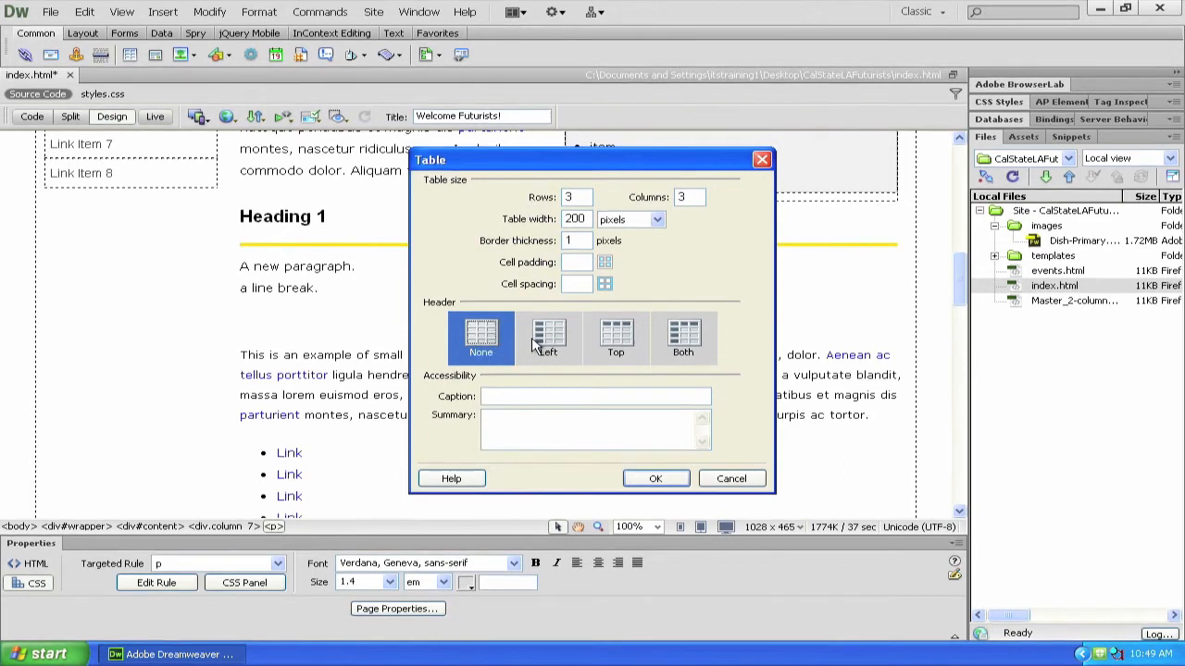
pyautogui.click(564, 341)
pyautogui.click(603, 335)
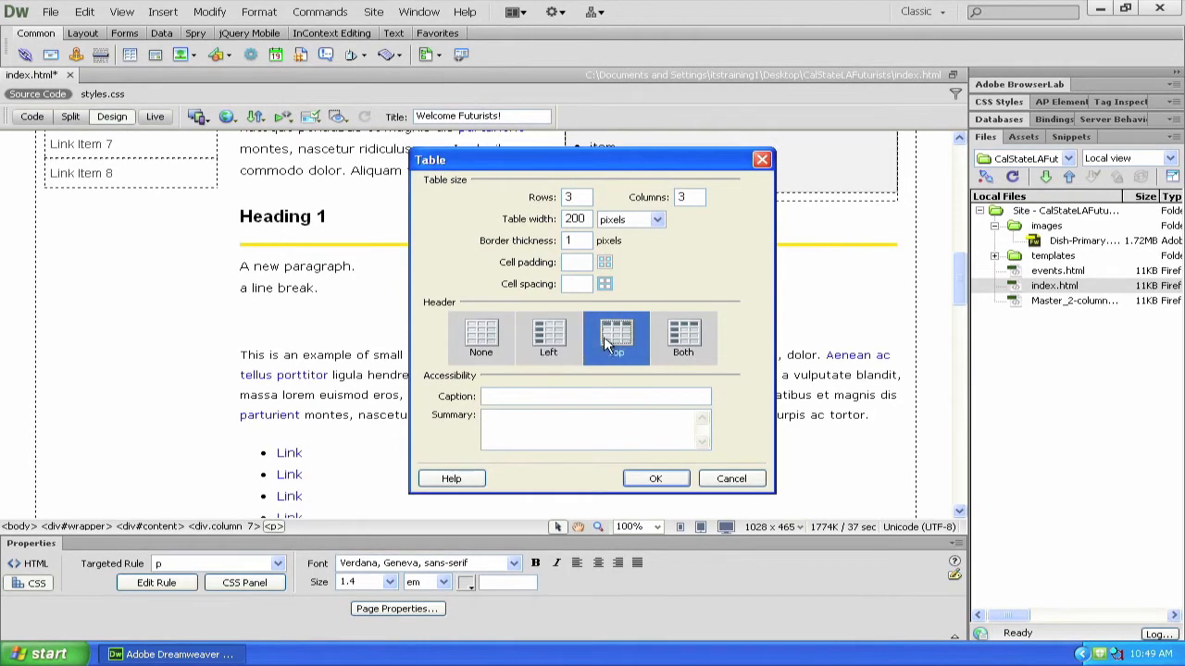
pyautogui.click(683, 337)
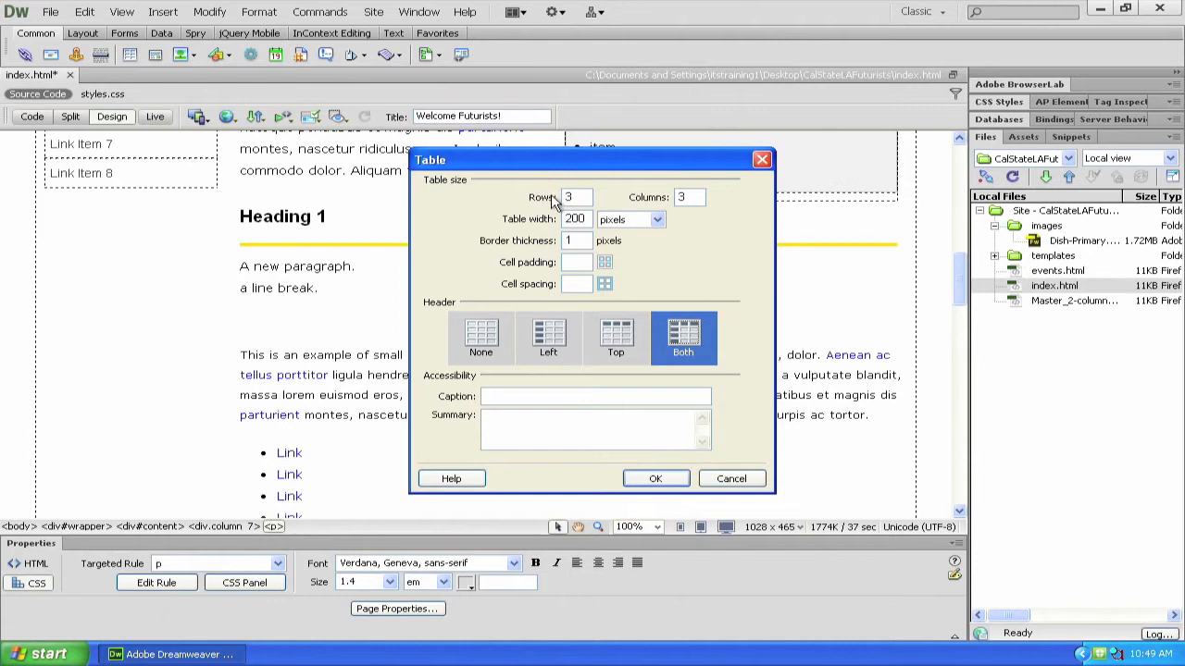
pyautogui.click(694, 199)
pyautogui.click(584, 197)
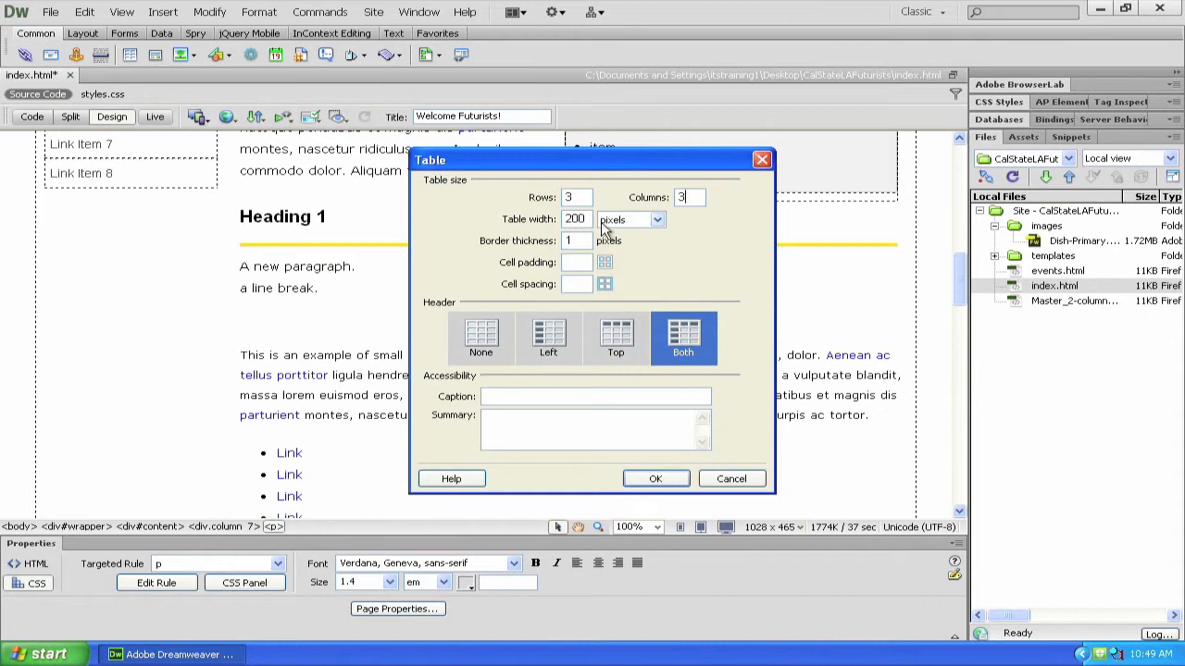
# Set the new table's width to 100 percent, keeping the border thickness at 1 pixel and the cell padding empty
pyautogui.click(657, 222)
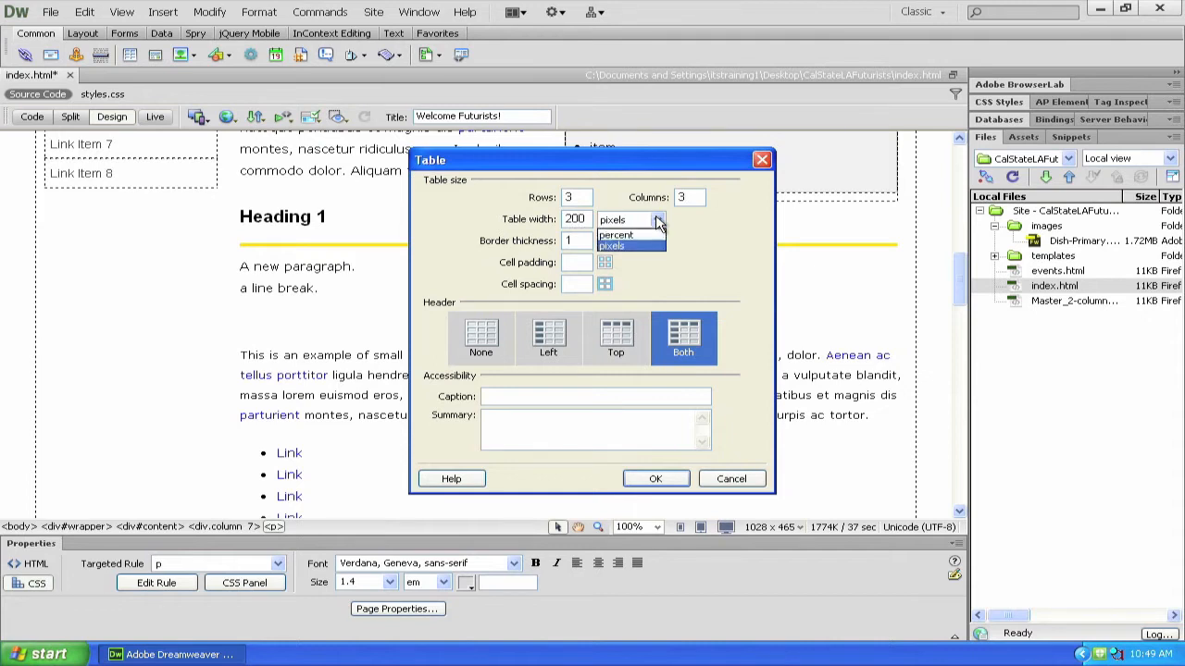
pyautogui.click(655, 240)
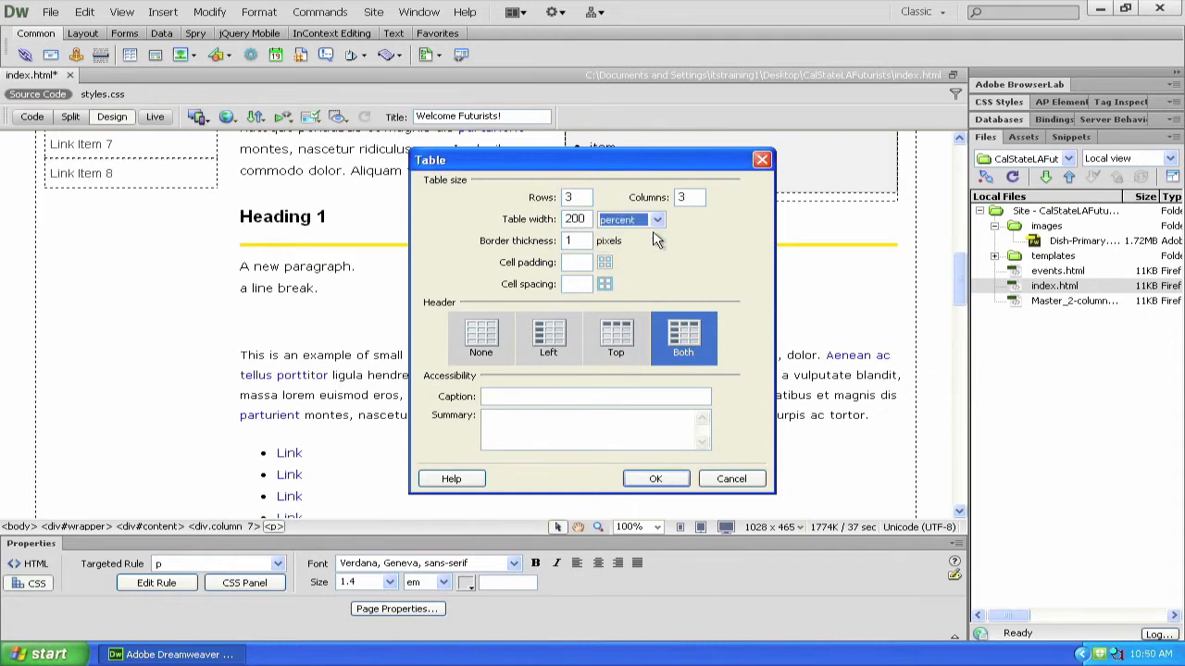
pyautogui.doubleClick(576, 219)
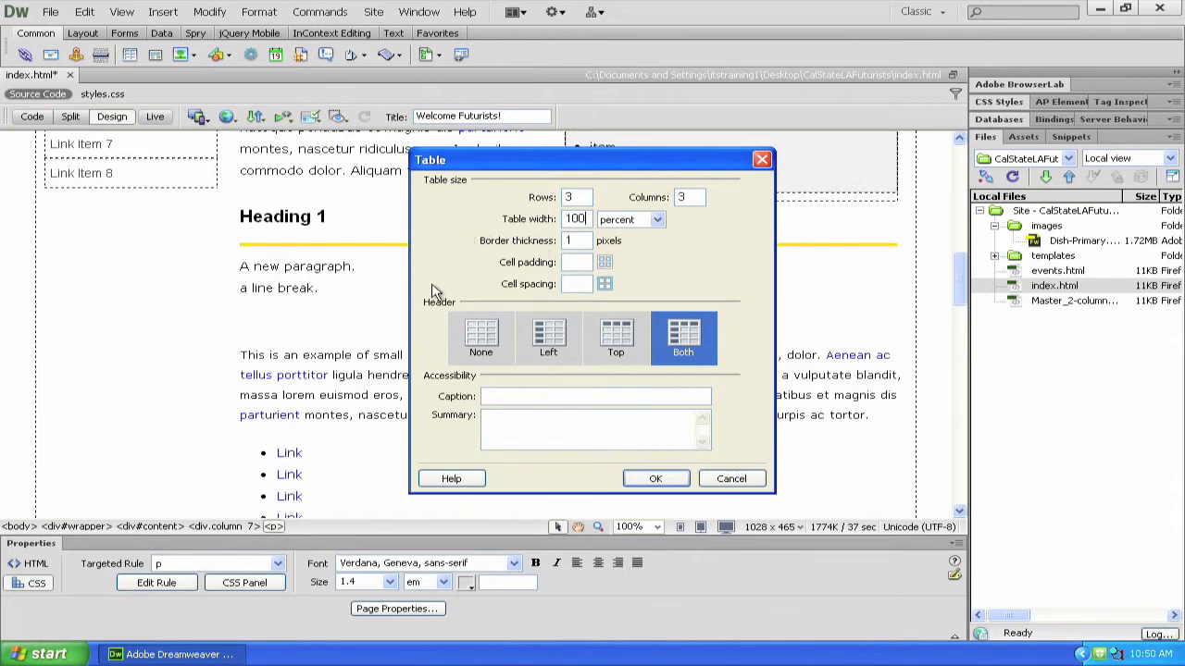
pyautogui.moveTo(584, 241); pyautogui.dragTo(542, 247)
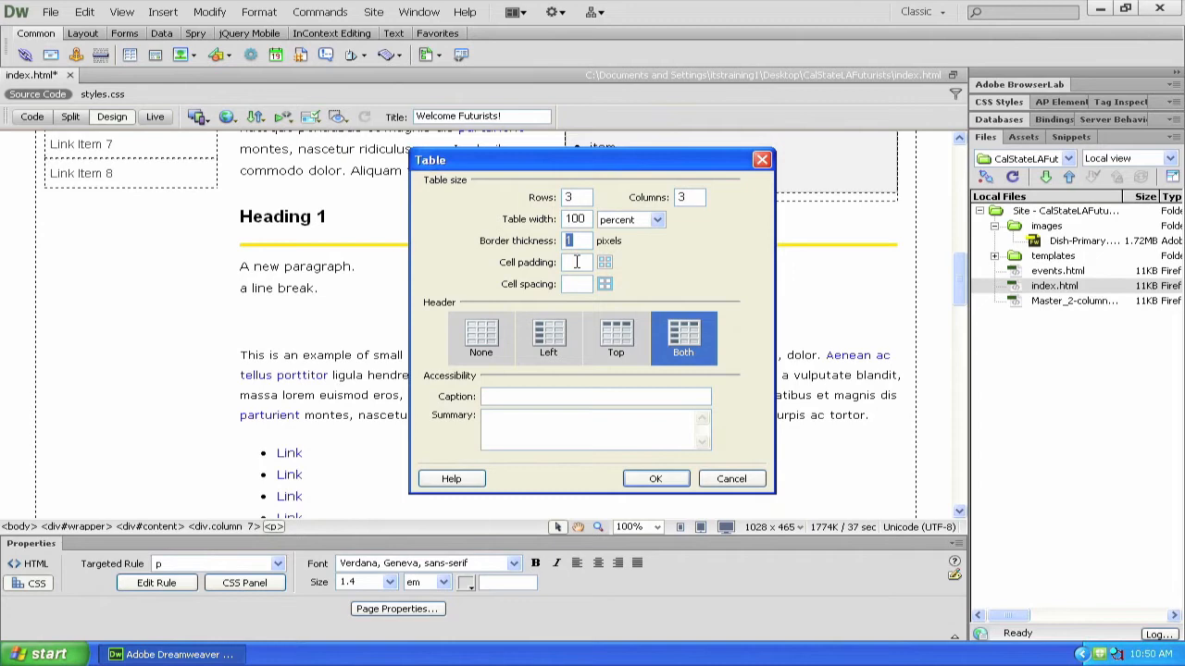
pyautogui.click(574, 262)
# Add the caption "This is the caption" and the summary "This is the summary", and insert the table
pyautogui.click(507, 396)
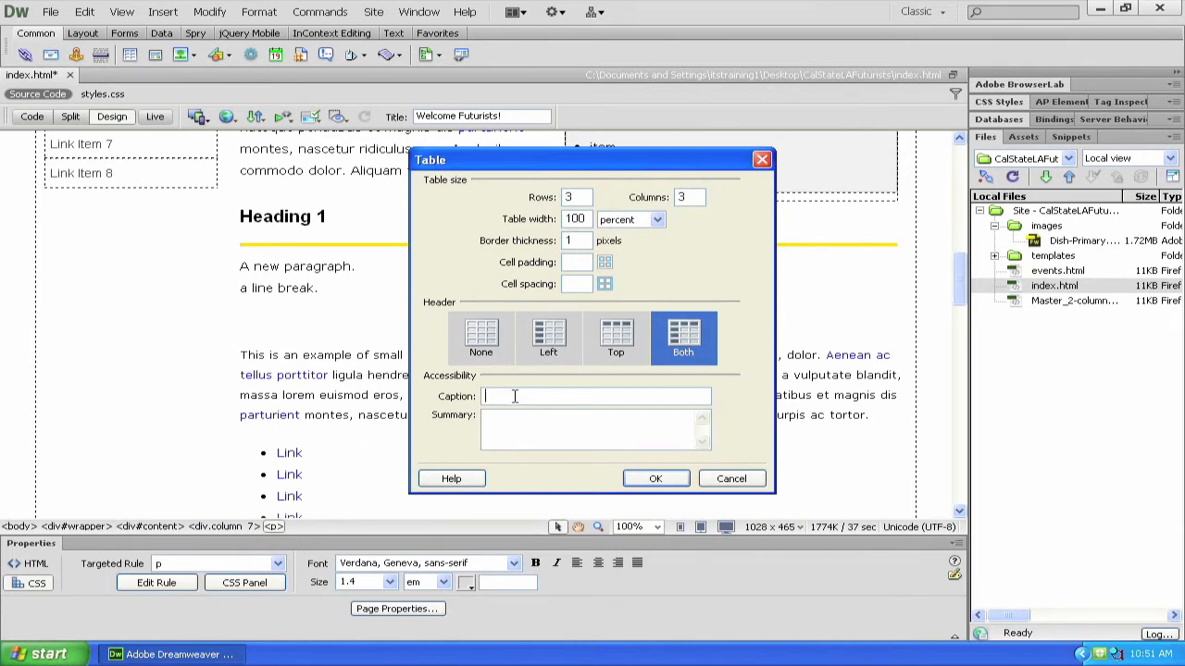
pyautogui.write('This is the caption')
pyautogui.write('the summary')
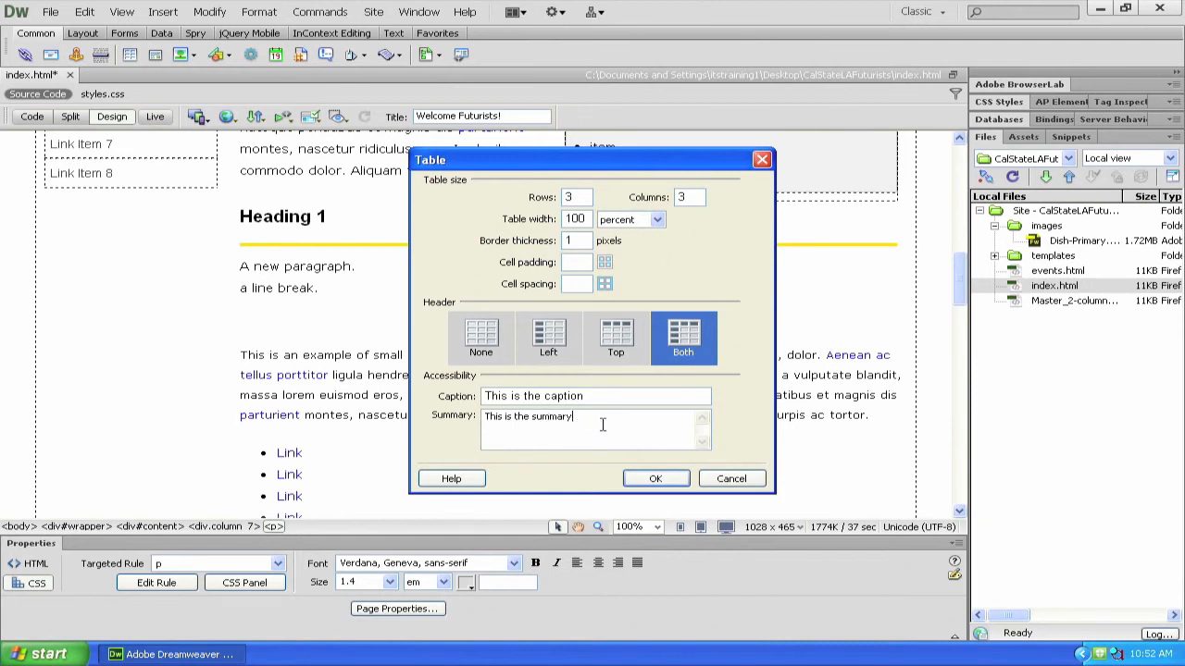
pyautogui.click(658, 480)
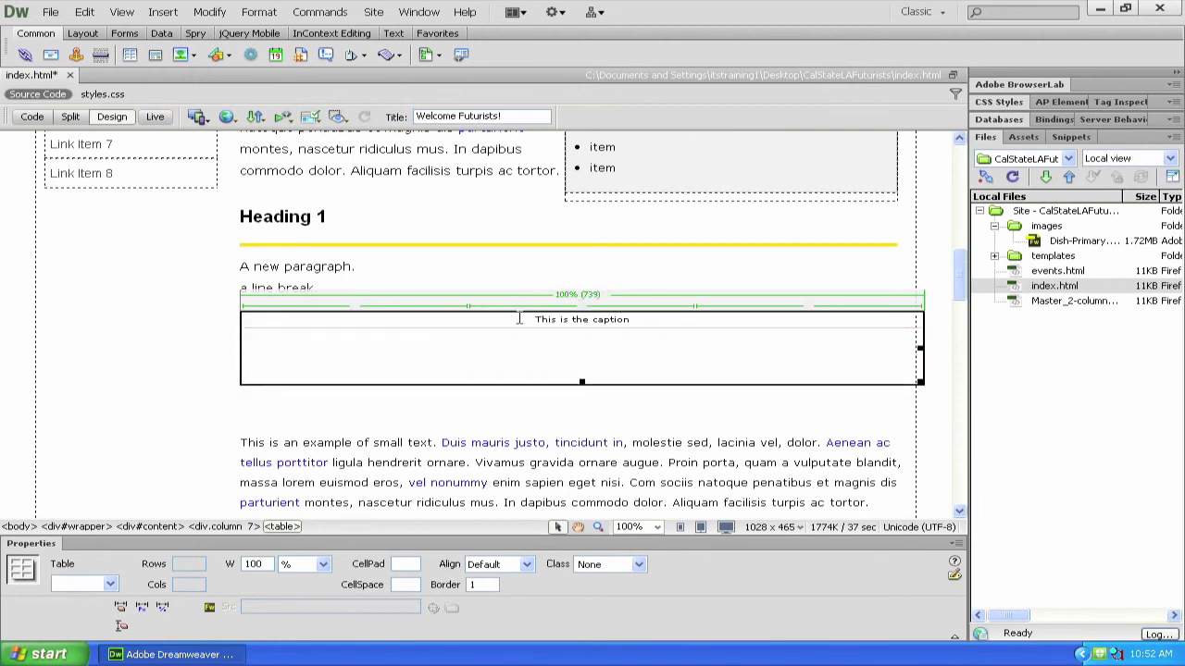
# Switch the table display to Expanded Tables mode
pyautogui.click(645, 320)
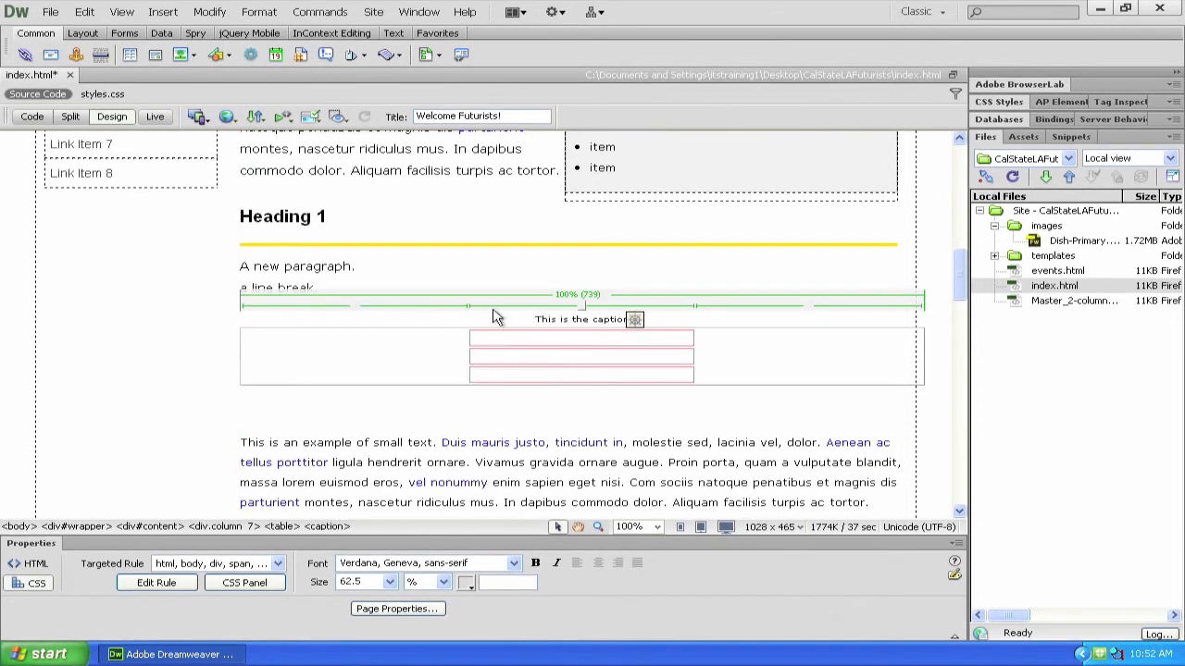
pyautogui.click(119, 13)
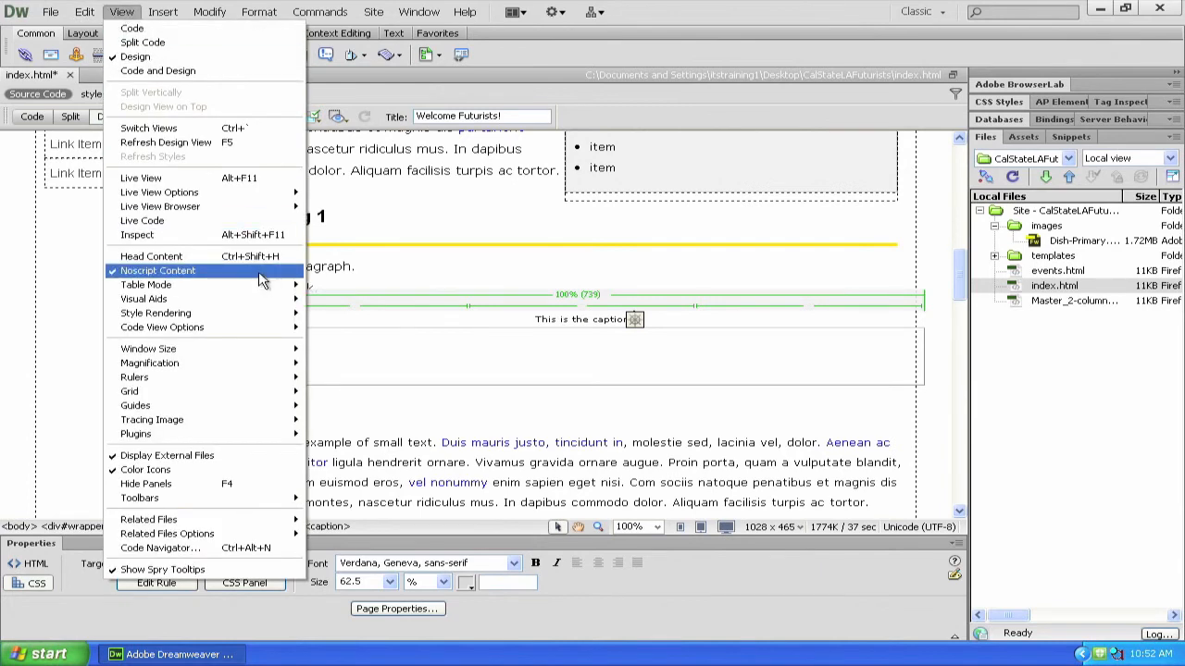
pyautogui.moveTo(264, 287)
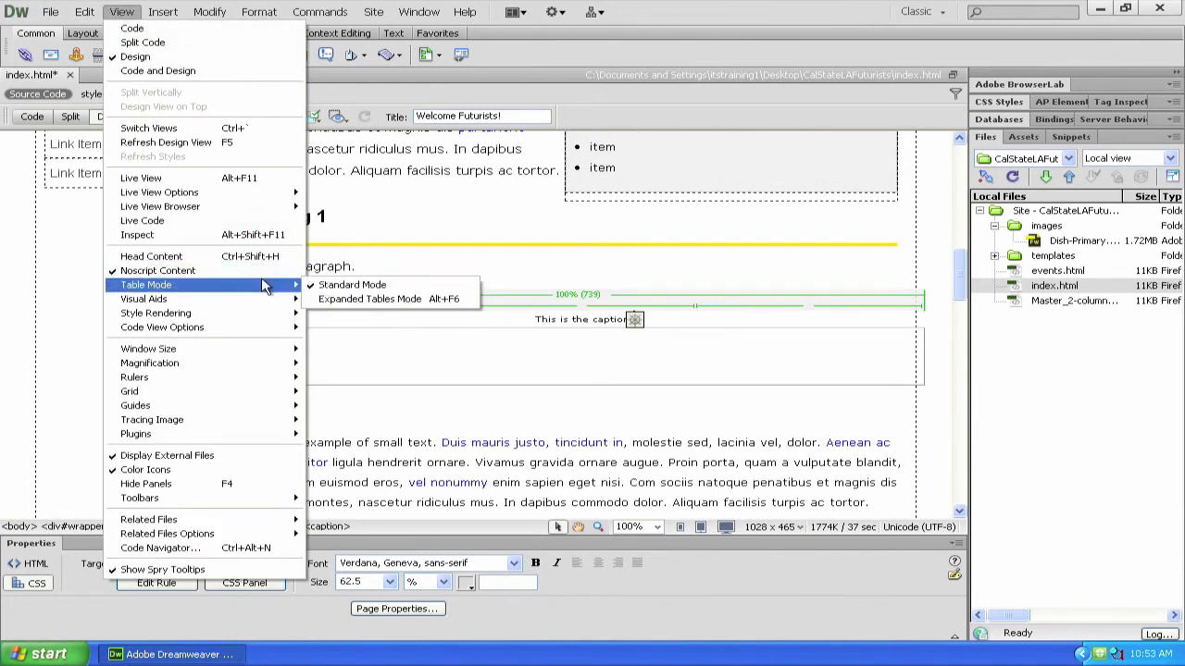
pyautogui.click(134, 13)
pyautogui.click(135, 13)
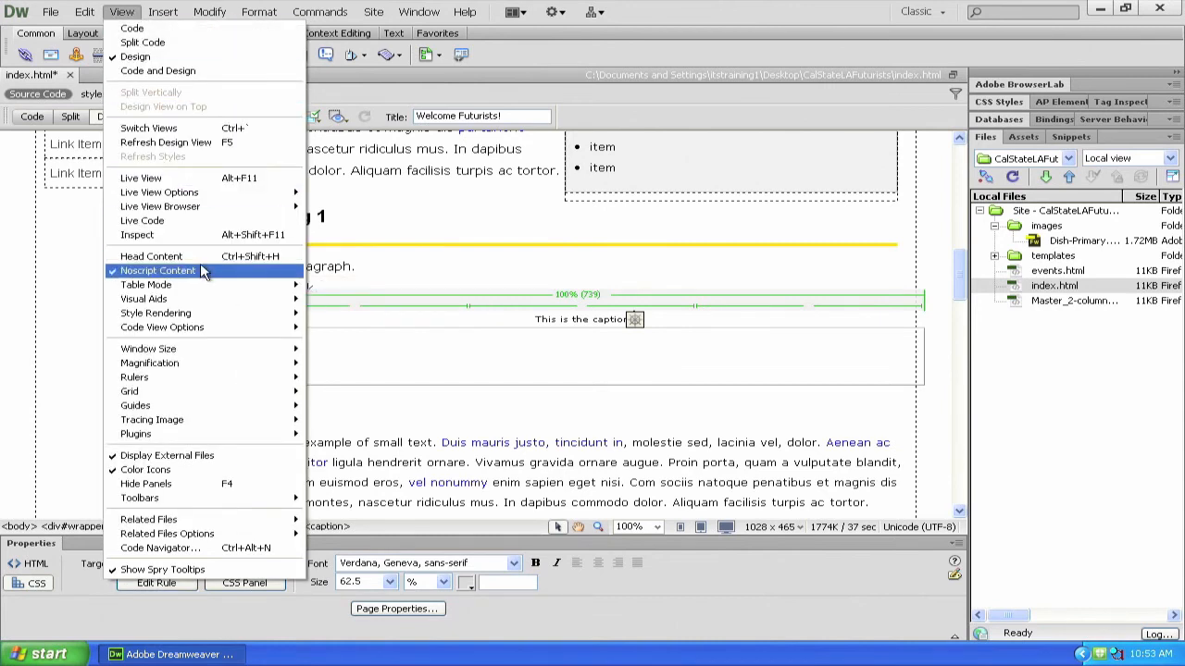
pyautogui.moveTo(213, 289)
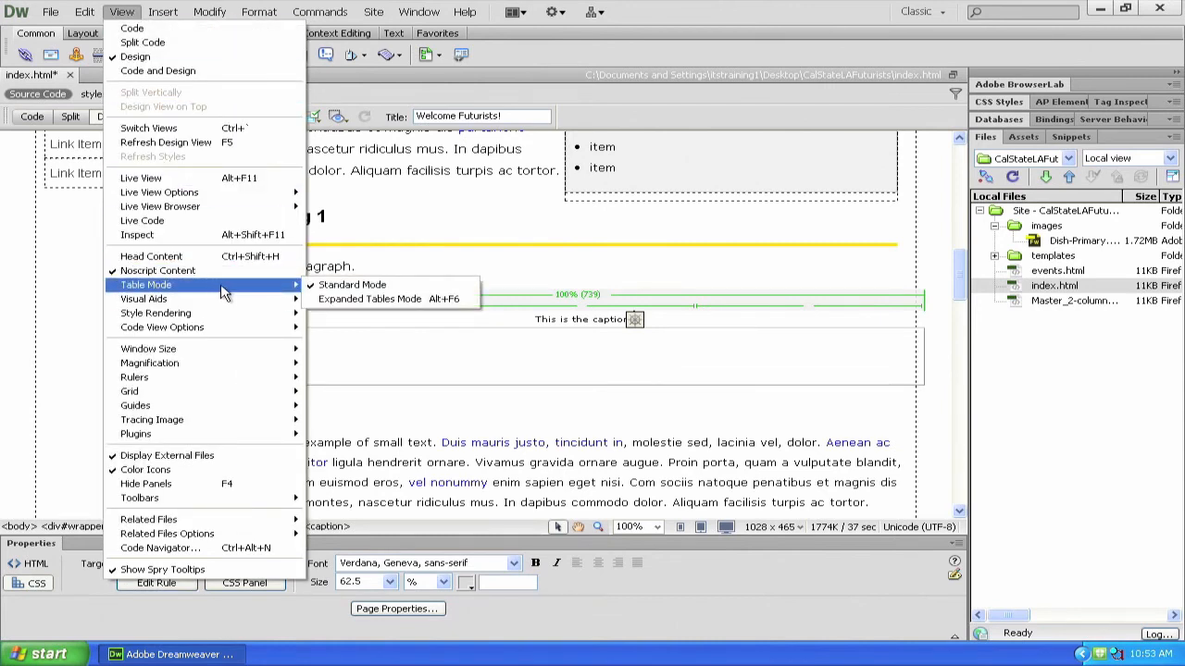
pyautogui.click(354, 305)
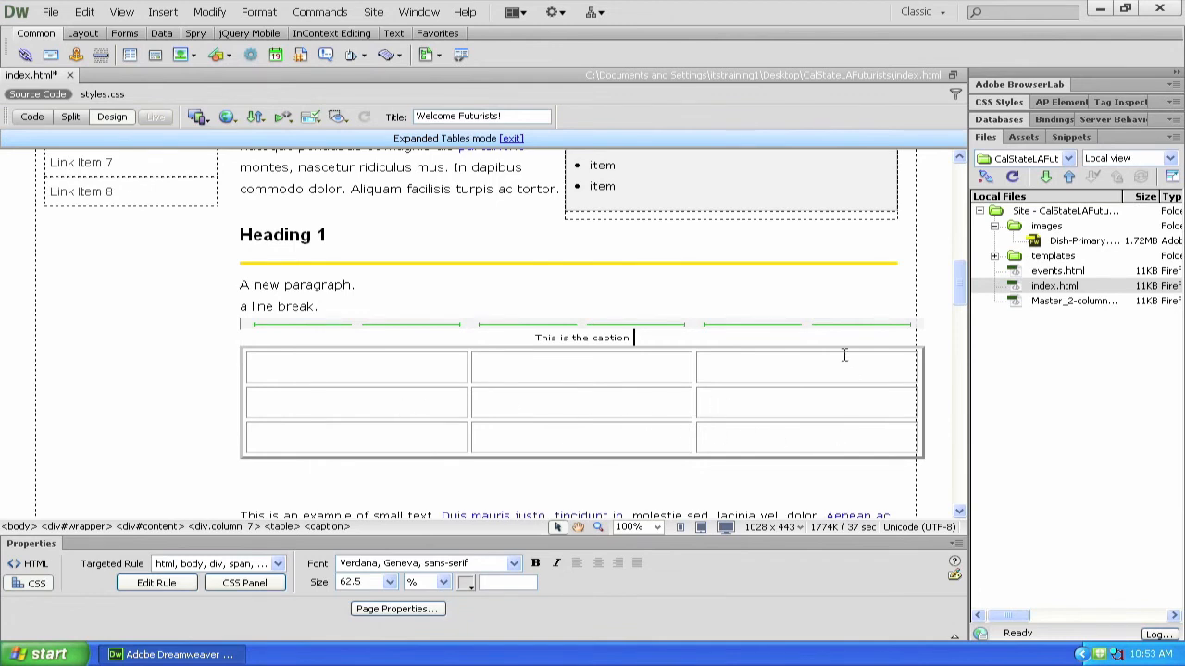
pyautogui.click(860, 456)
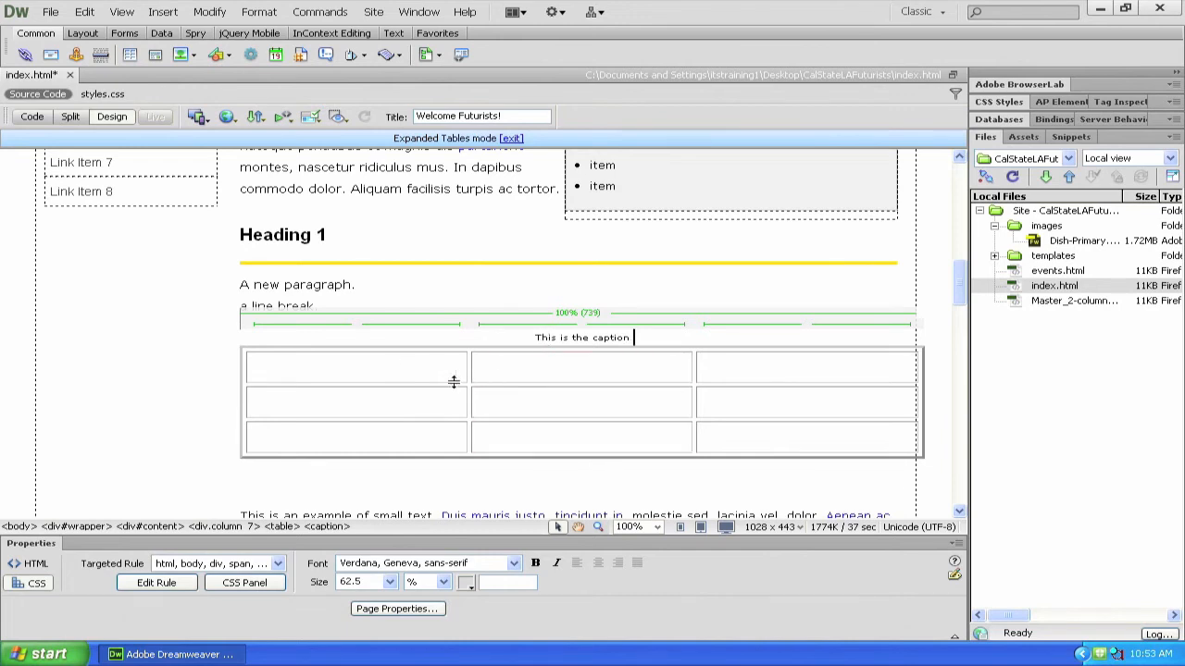
# Enter "header cell" in the table's first top-row cell and "data cell" in its centre cell
pyautogui.click(376, 367)
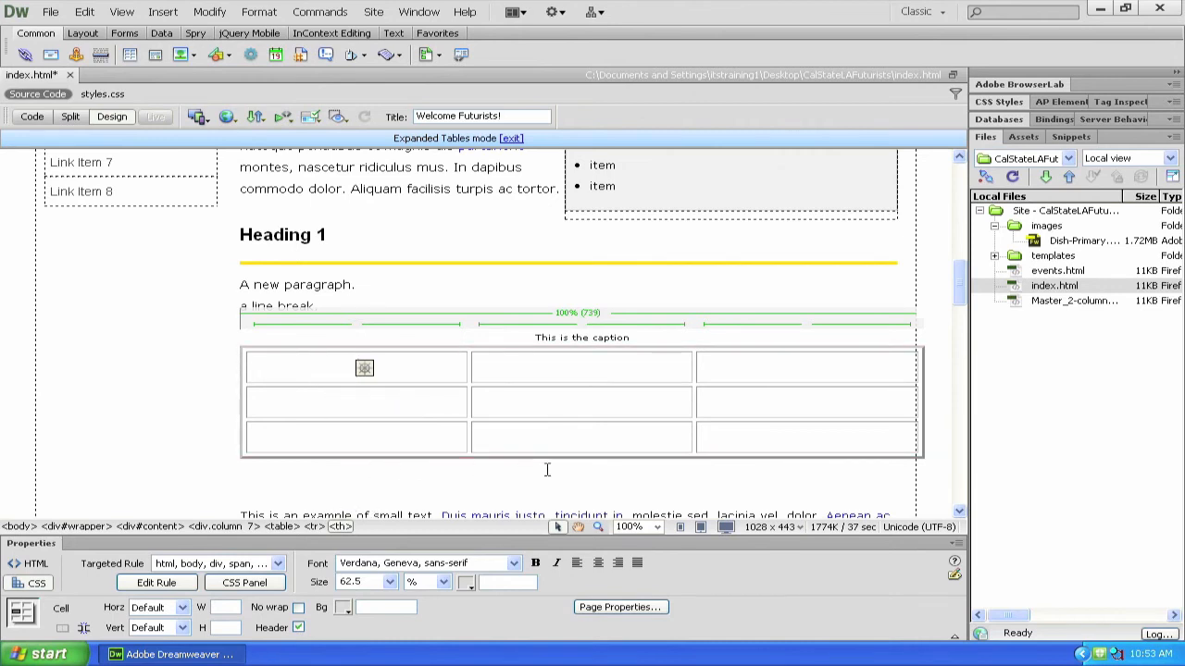
pyautogui.click(619, 401)
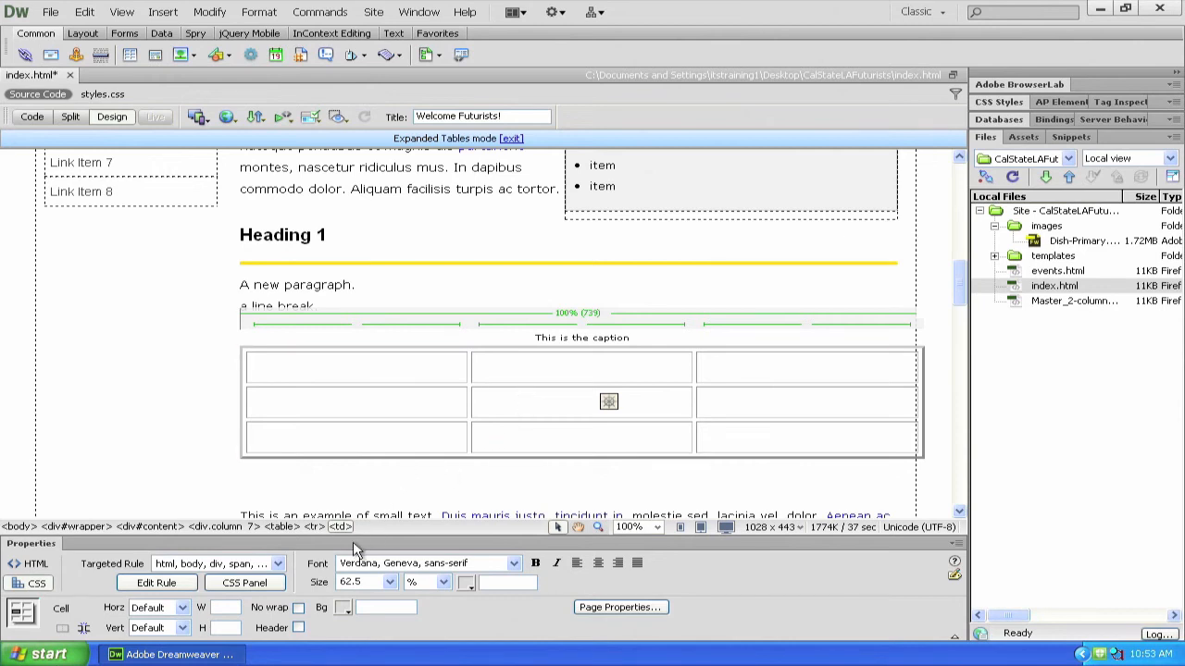
pyautogui.click(378, 367)
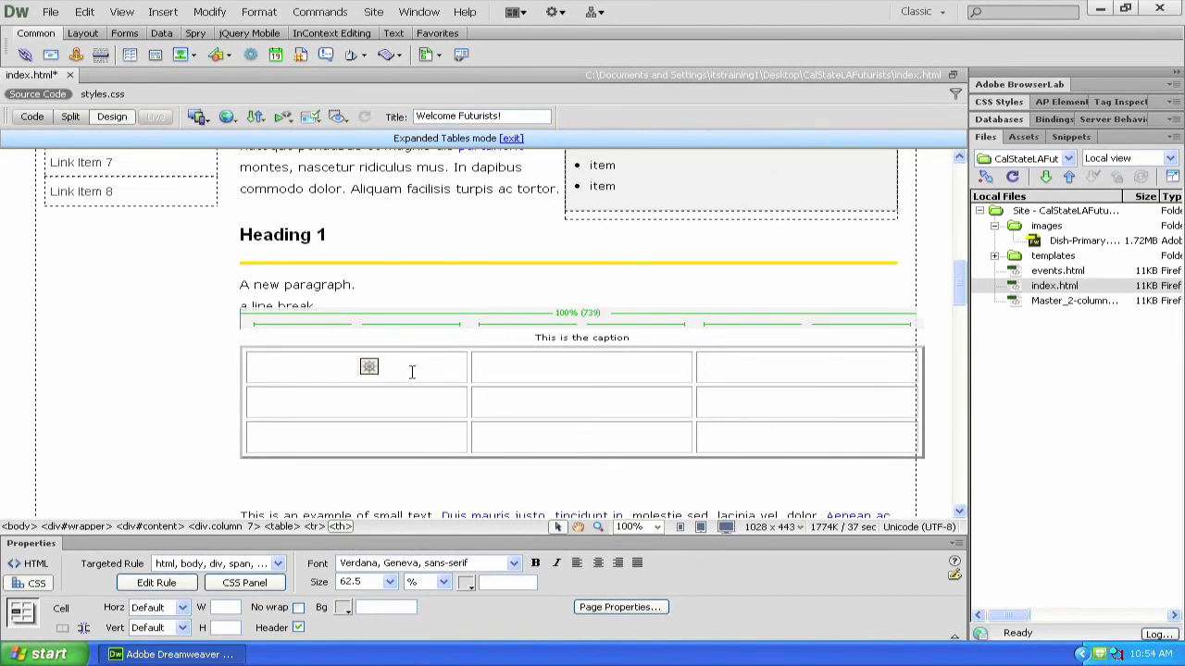
pyautogui.write('header')
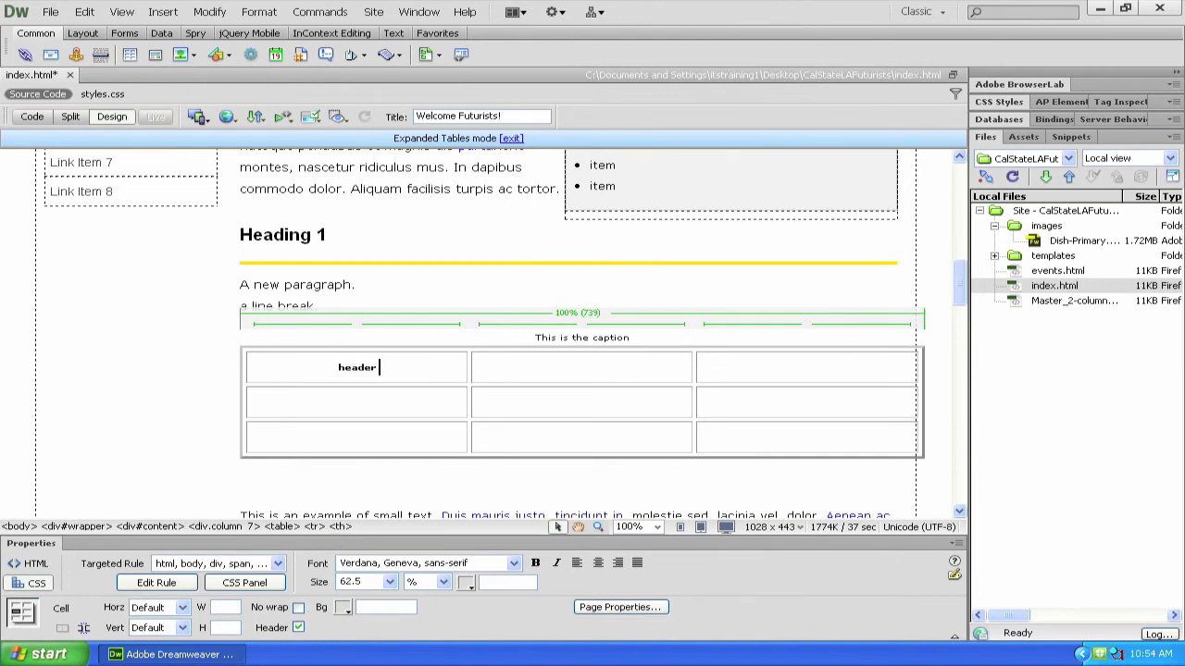
pyautogui.write(' cell')
pyautogui.click(570, 406)
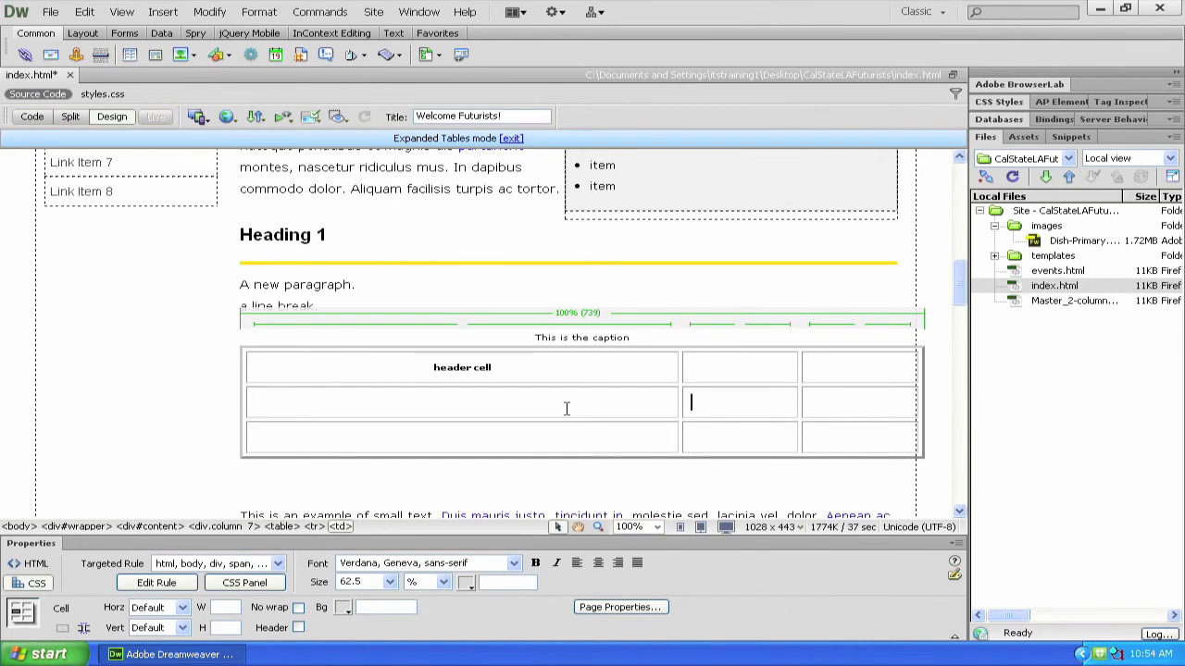
pyautogui.write('data cell')
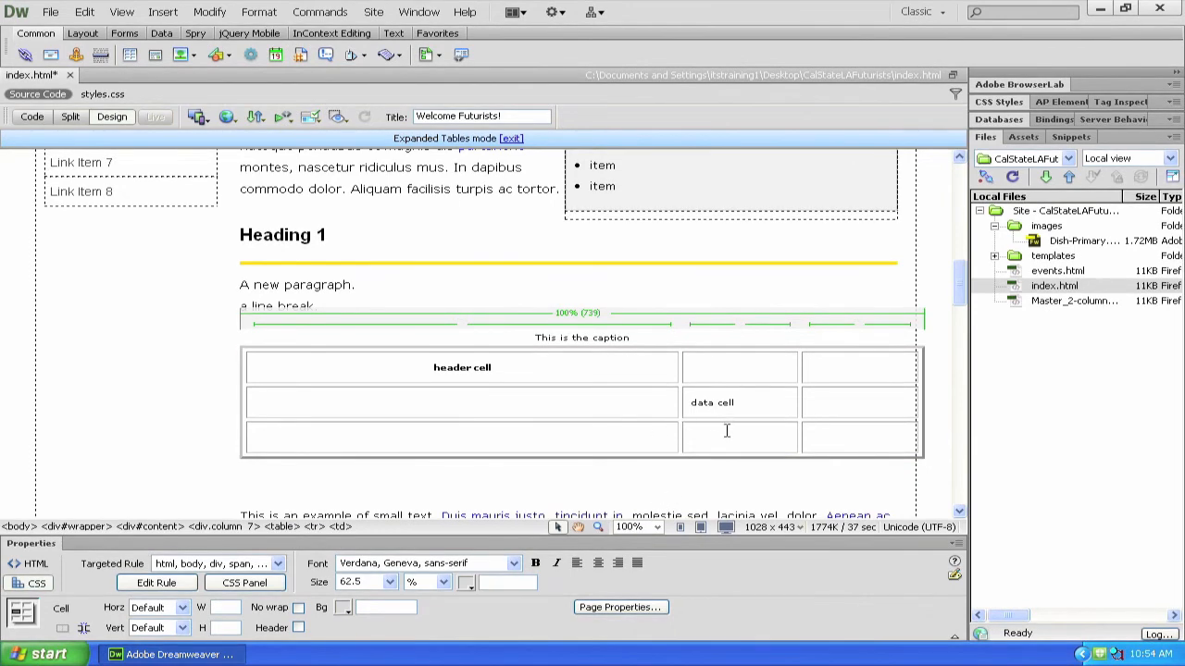
pyautogui.click(711, 490)
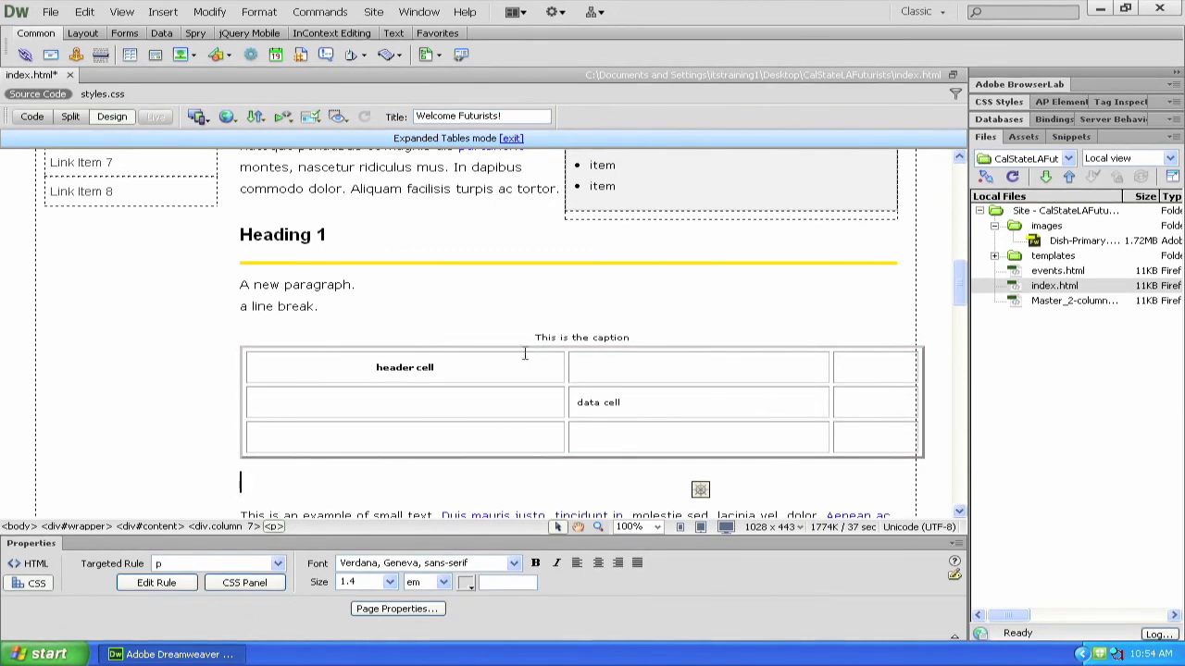
pyautogui.click(460, 371)
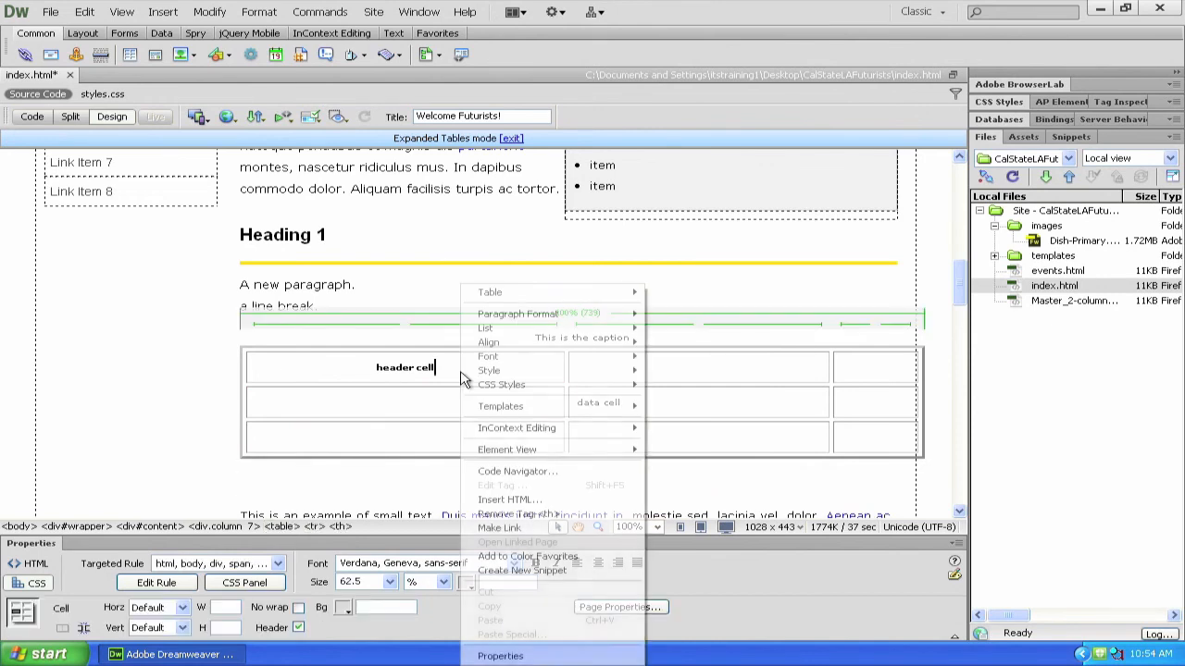
pyautogui.rightClick(460, 372)
pyautogui.moveTo(488, 298)
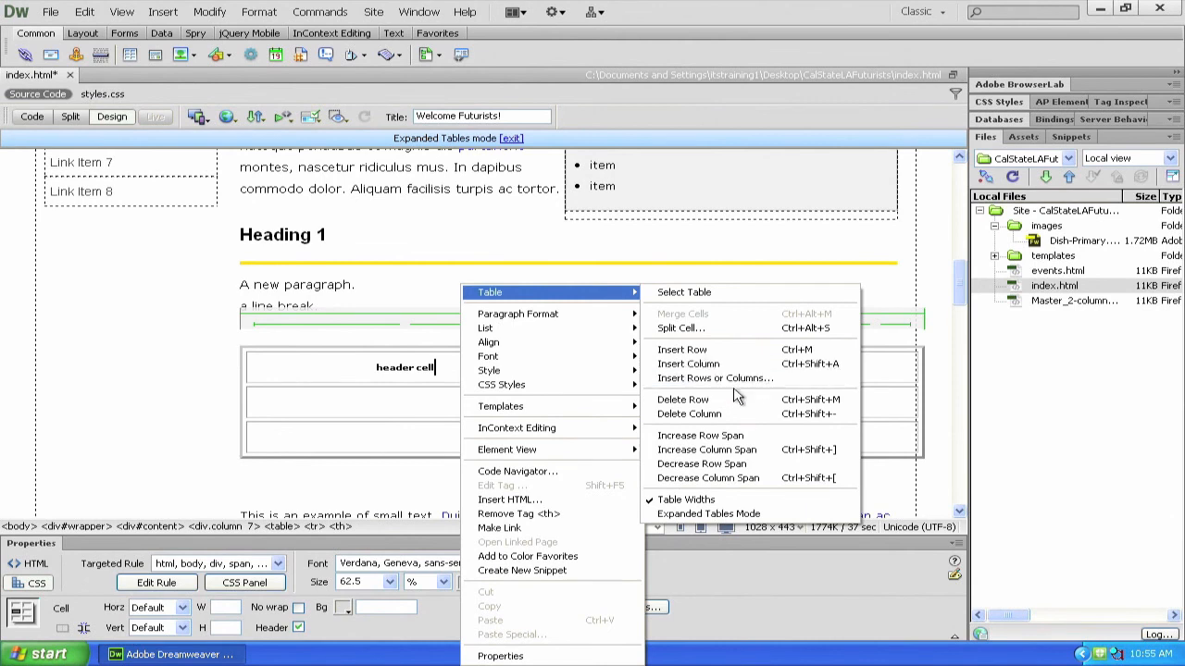
pyautogui.click(378, 394)
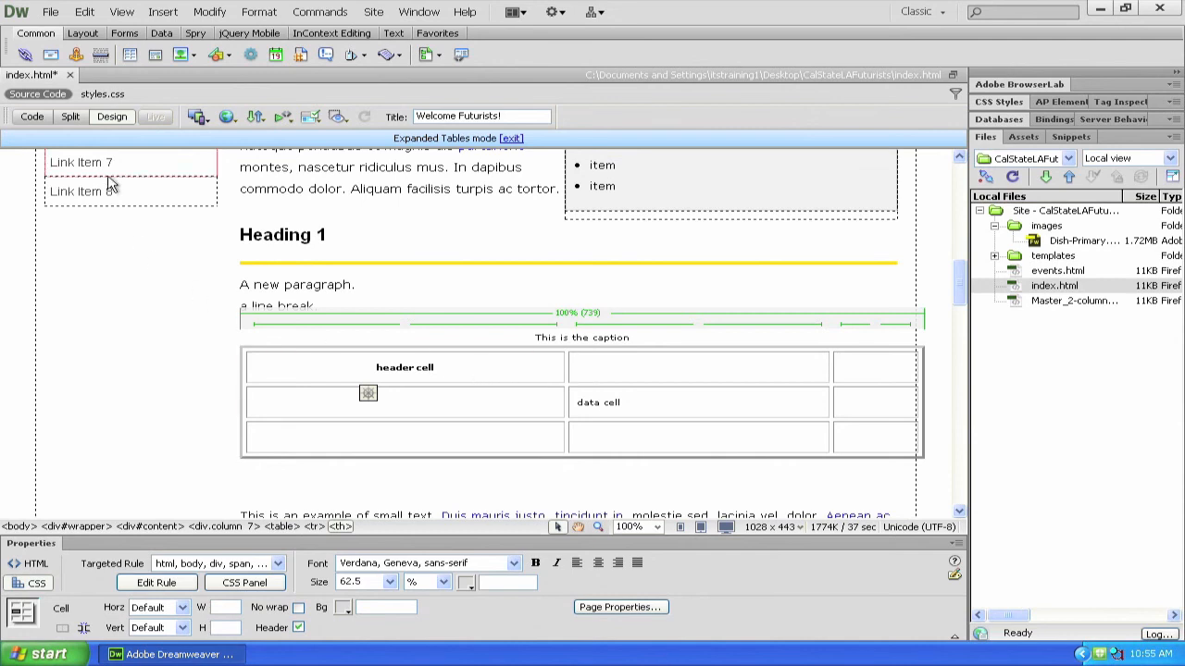
# Show code and design together in Split view and enlarge the code area
pyautogui.click(71, 118)
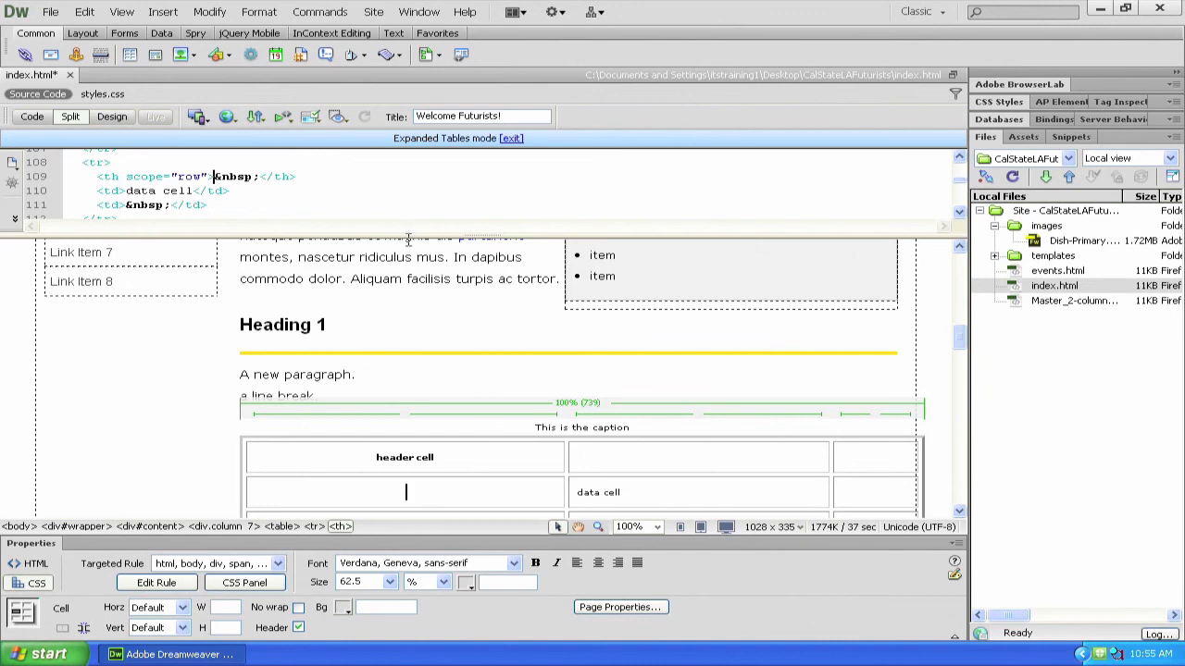
pyautogui.moveTo(407, 237); pyautogui.dragTo(408, 280)
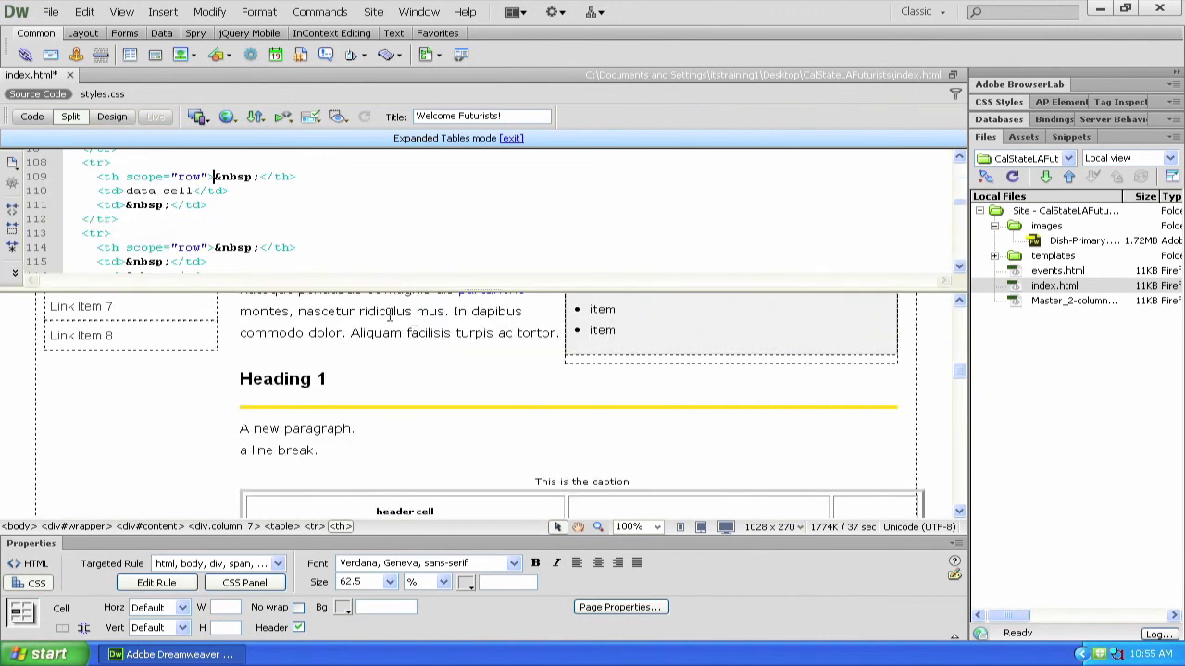
# Examine the table's code, including its summary attribute, caption element and the scope attribute of the header cell
pyautogui.scroll(3, 277, 211)
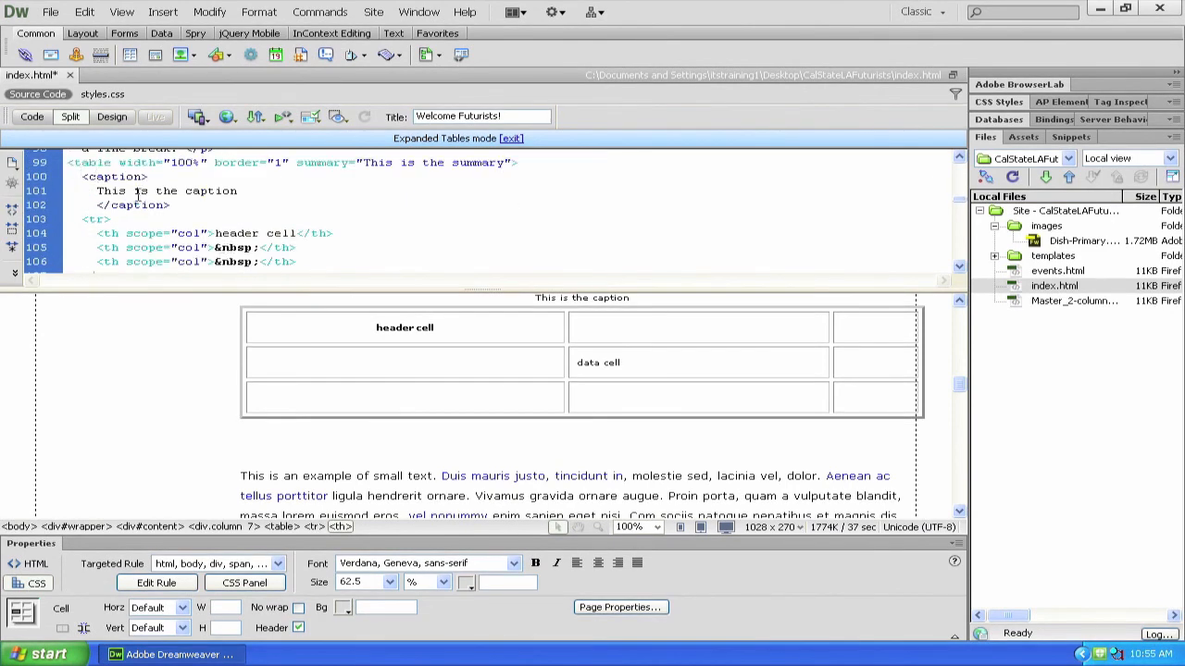
pyautogui.scroll(1, 153, 201)
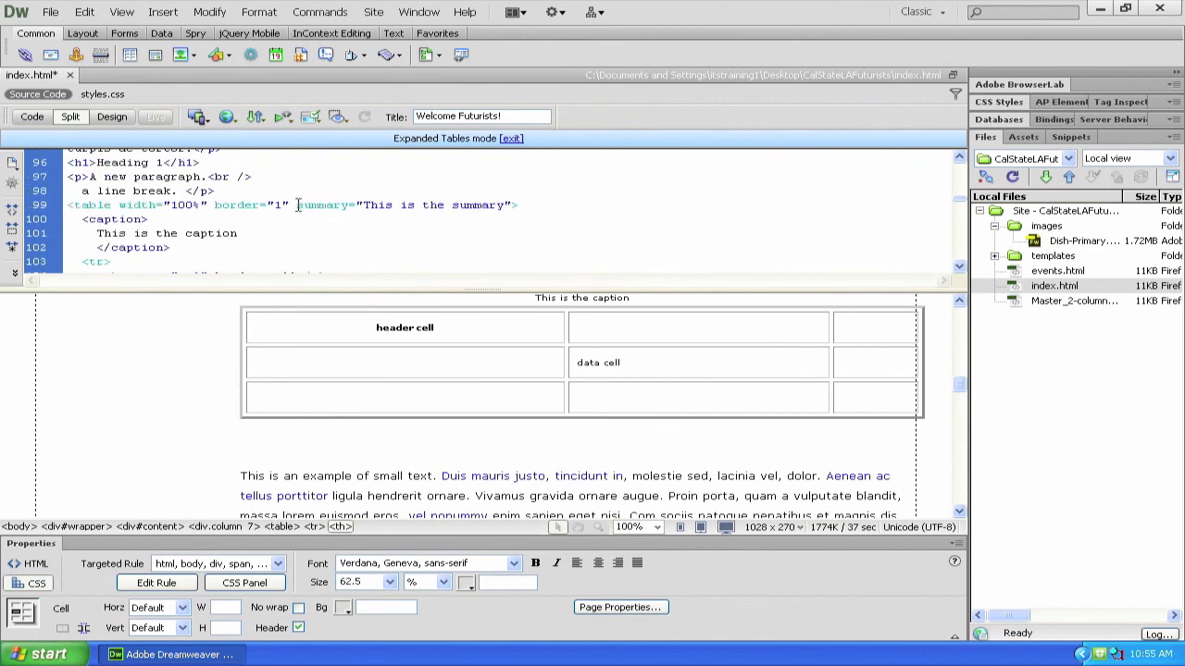
pyautogui.moveTo(297, 205); pyautogui.dragTo(540, 204)
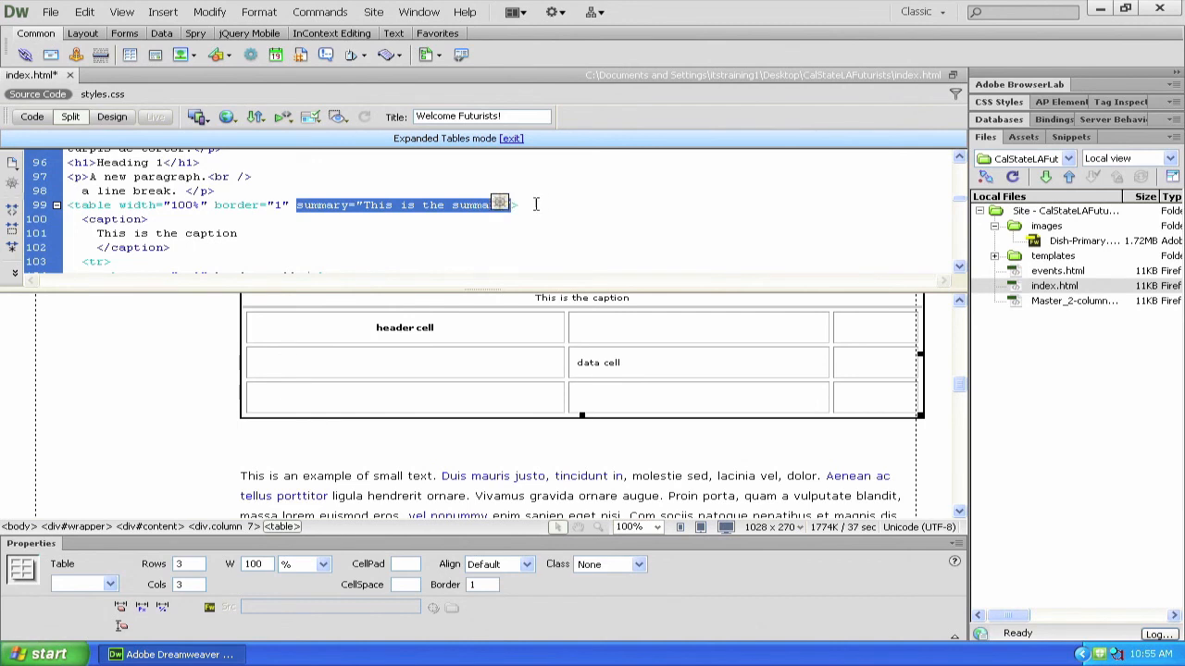
pyautogui.click(535, 204)
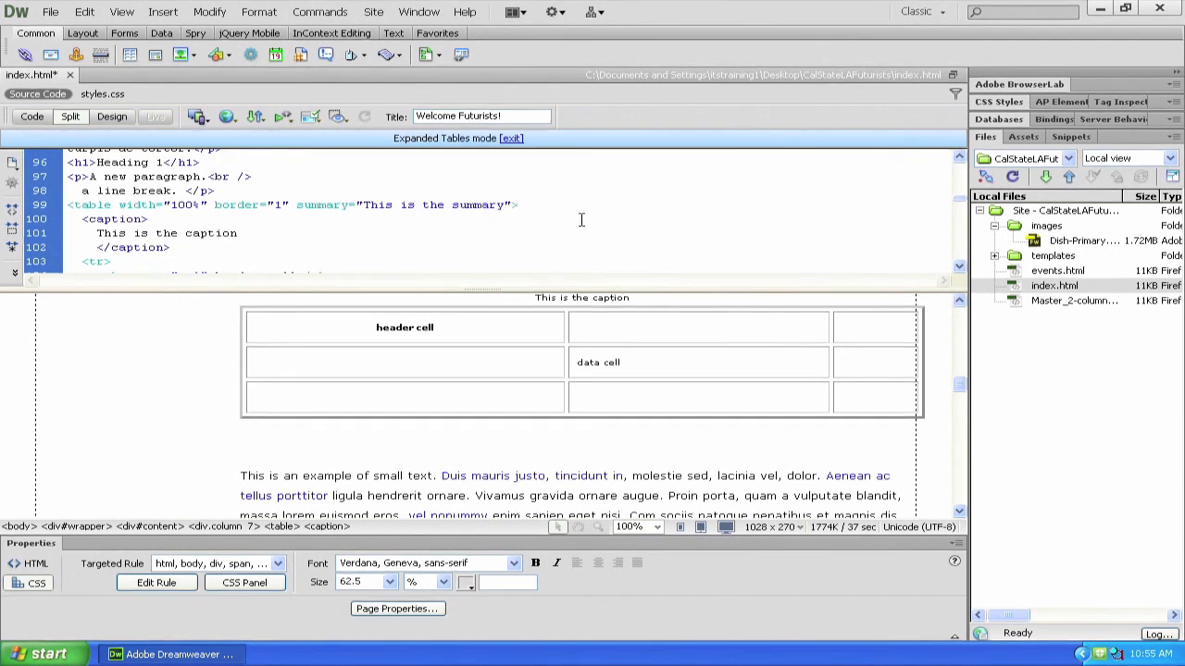
pyautogui.click(300, 244)
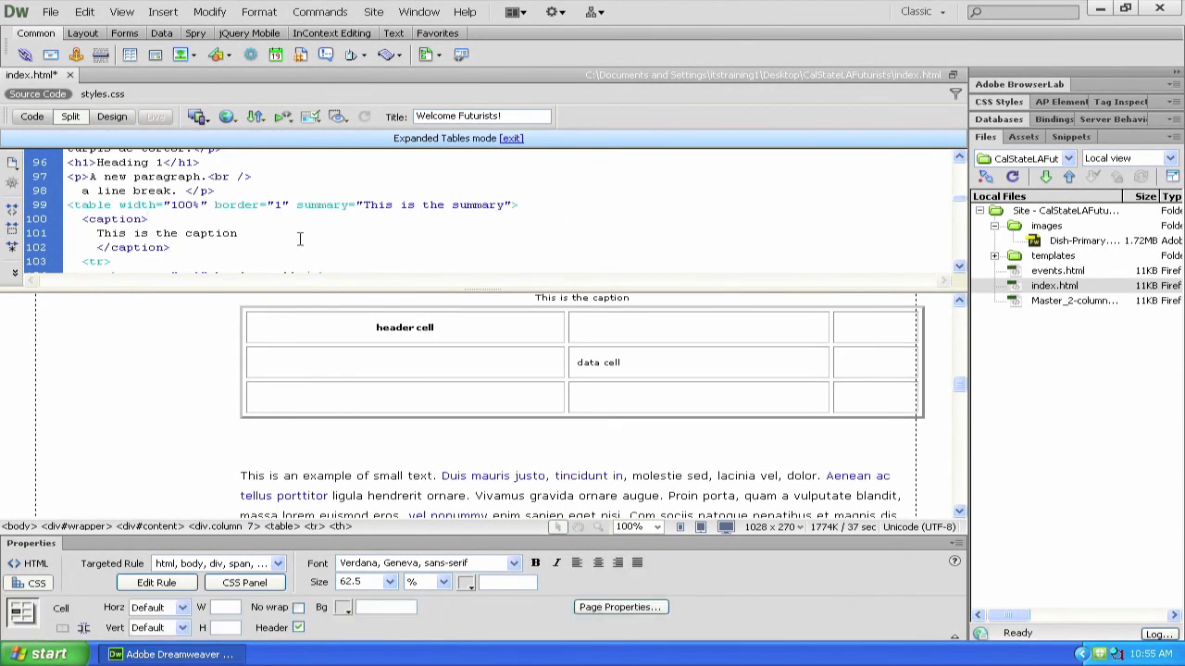
pyautogui.click(313, 232)
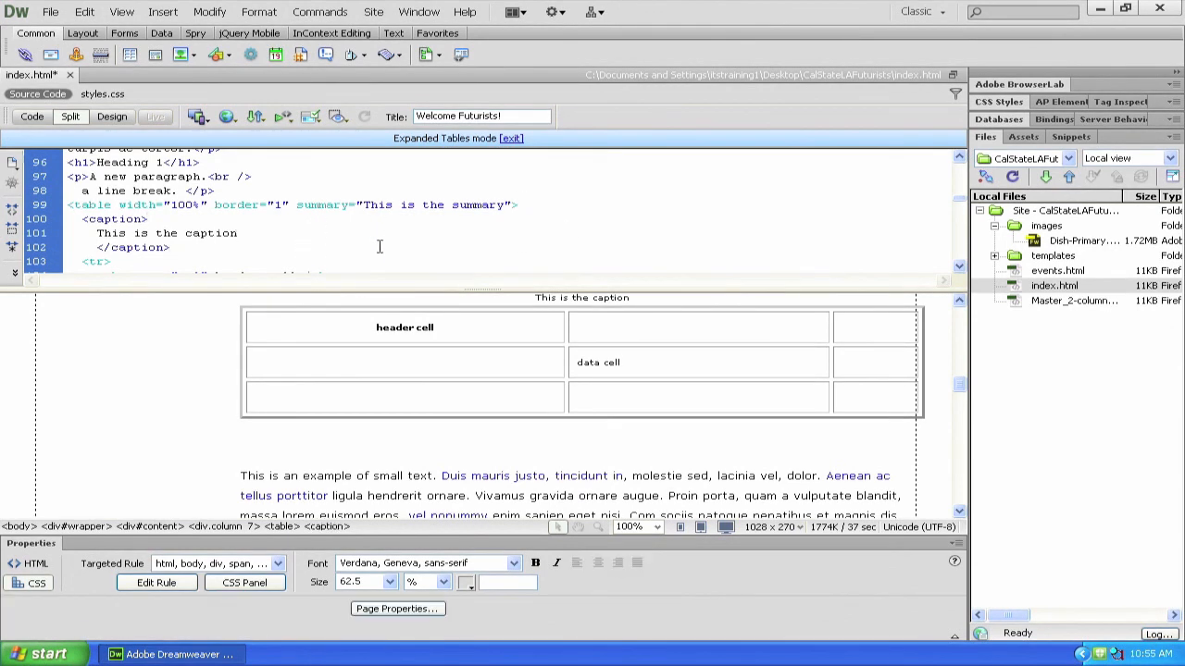
pyautogui.scroll(-2, 379, 246)
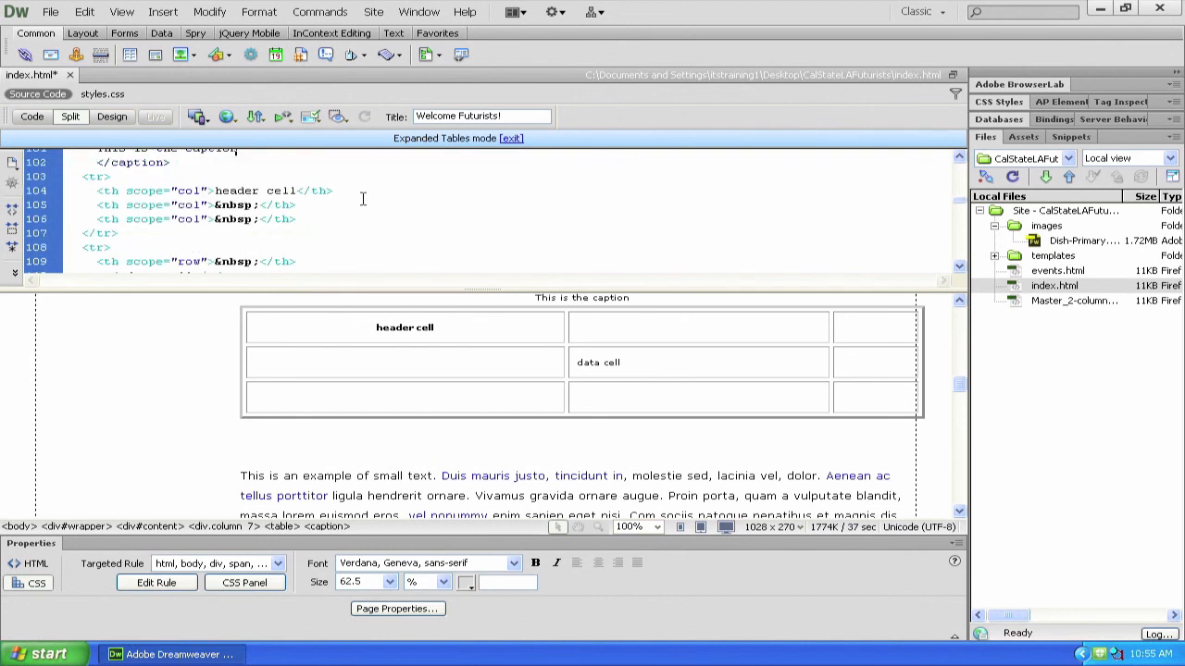
pyautogui.moveTo(127, 190); pyautogui.dragTo(208, 194)
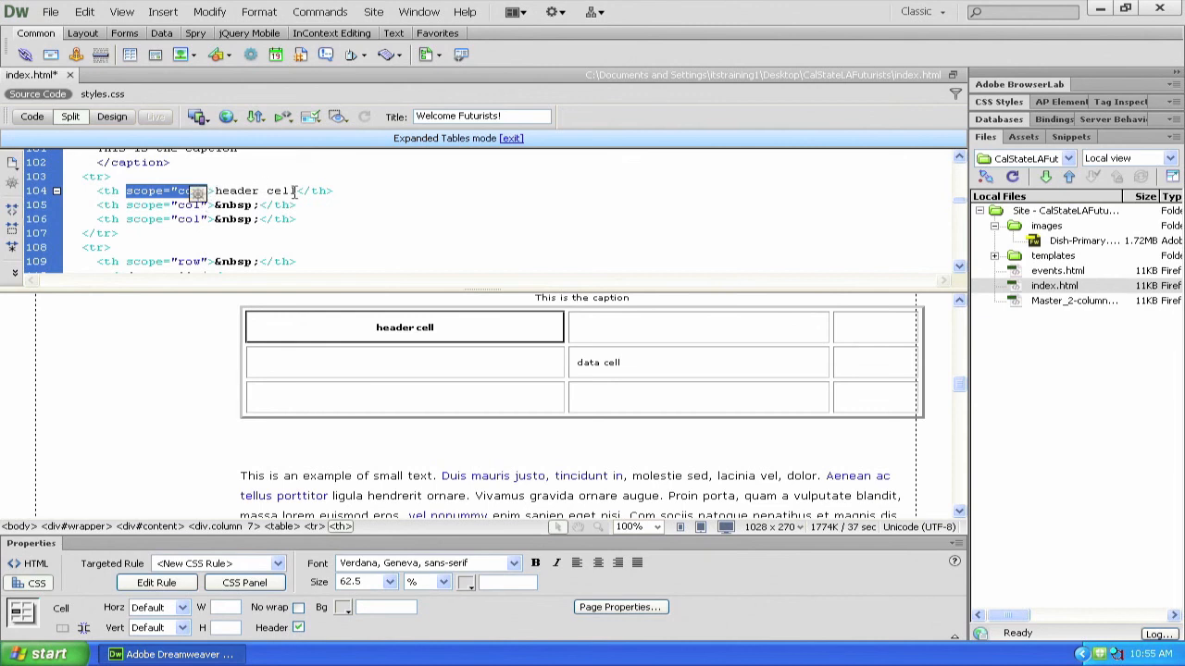
pyautogui.click(364, 193)
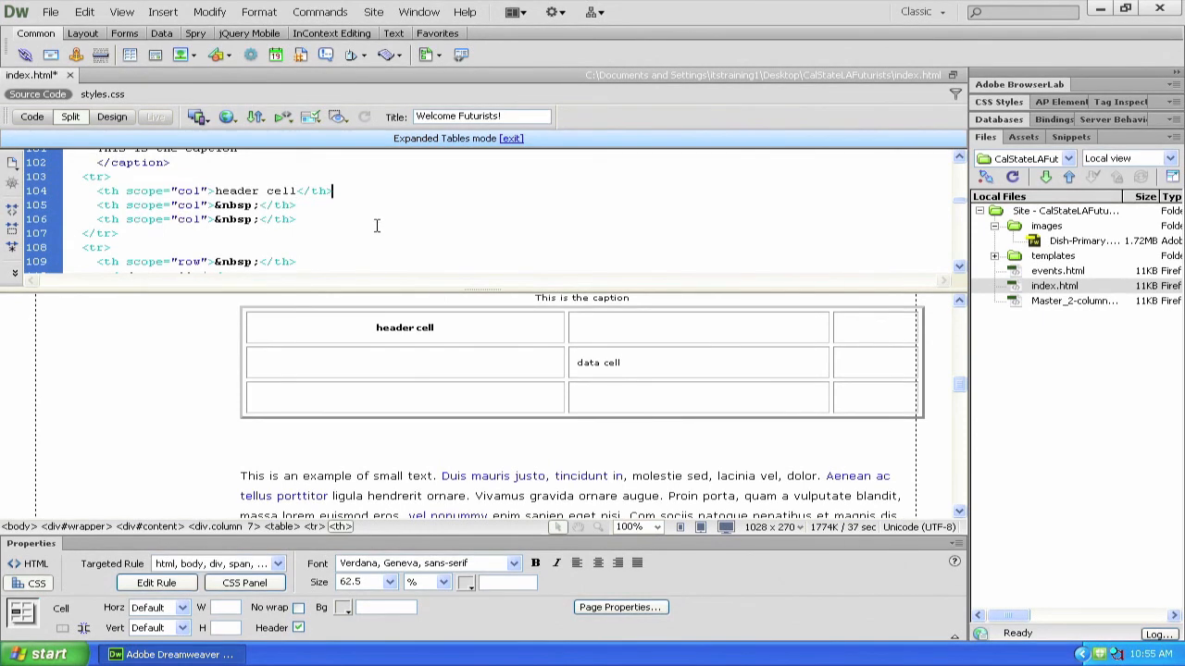